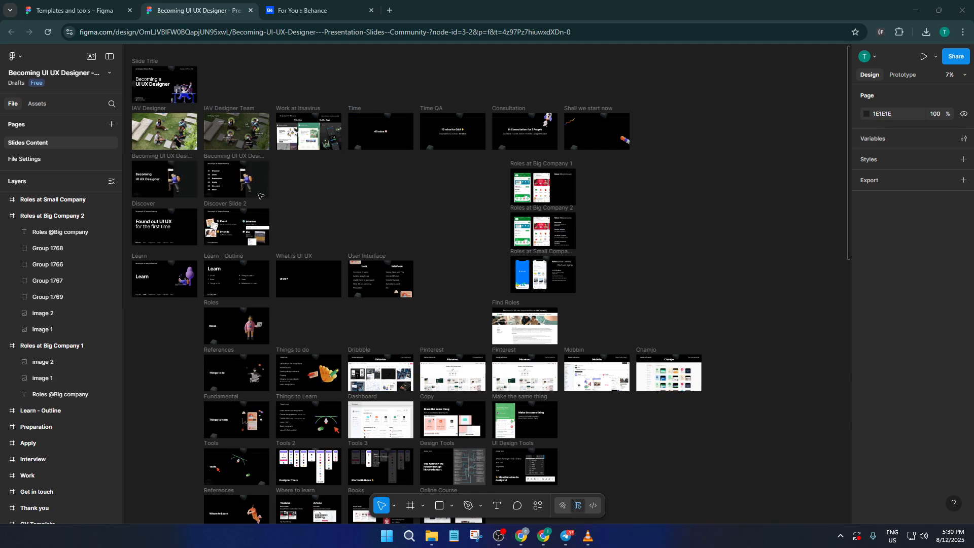
Look over the presentation's slide overview and examine the Pinterest design reference slides up close.
click(320, 222)
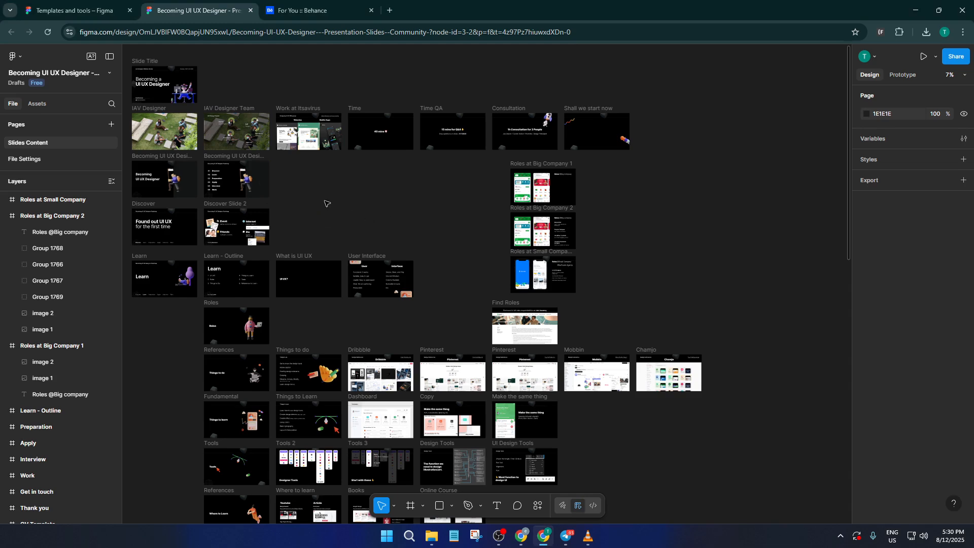
drag(325, 193, 376, 185)
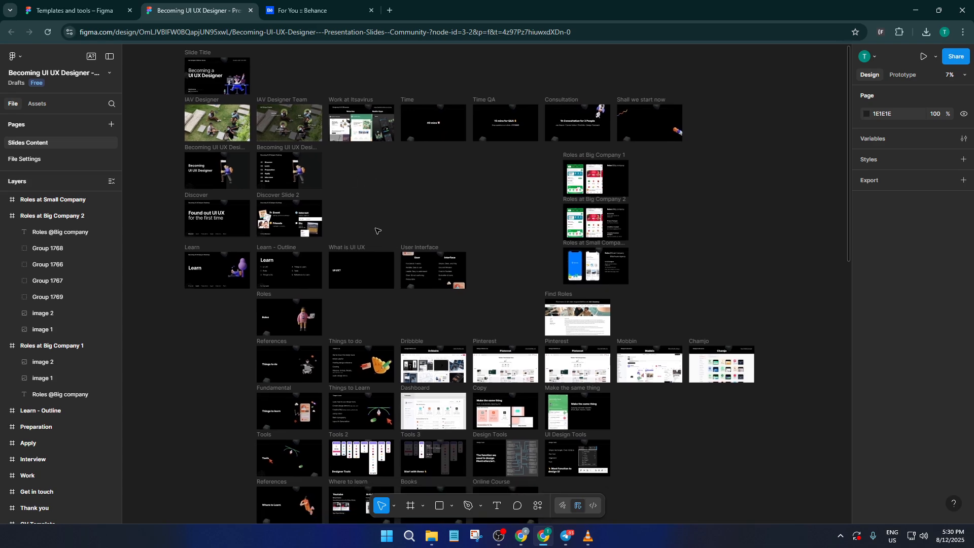
scroll(438, 260, up, 5)
scroll(544, 330, up, 3)
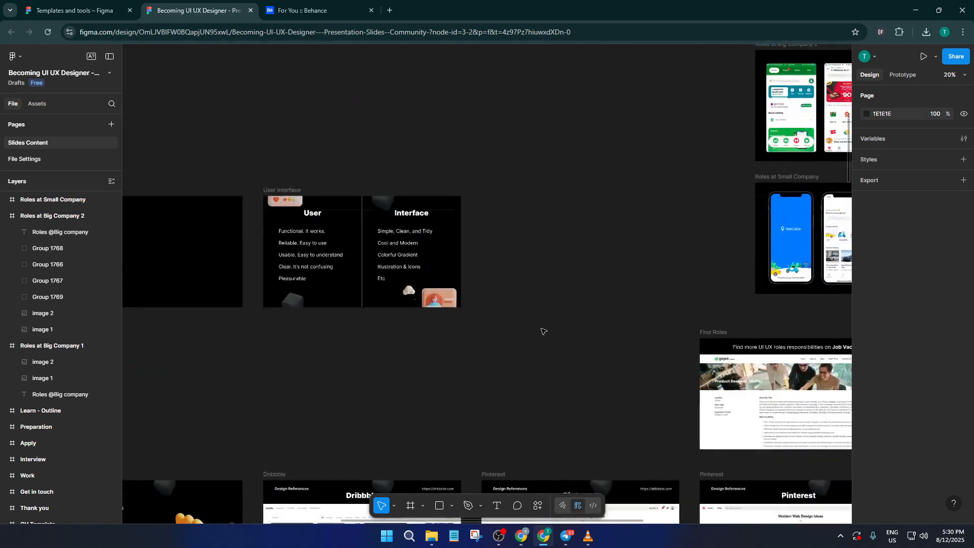
scroll(638, 315, down, 4)
scroll(638, 315, up, 6)
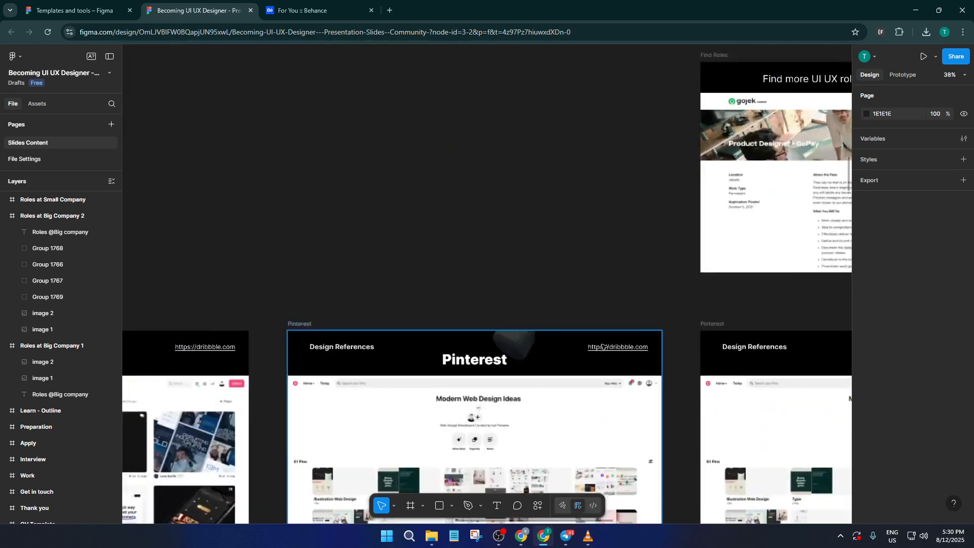
scroll(564, 348, down, 1)
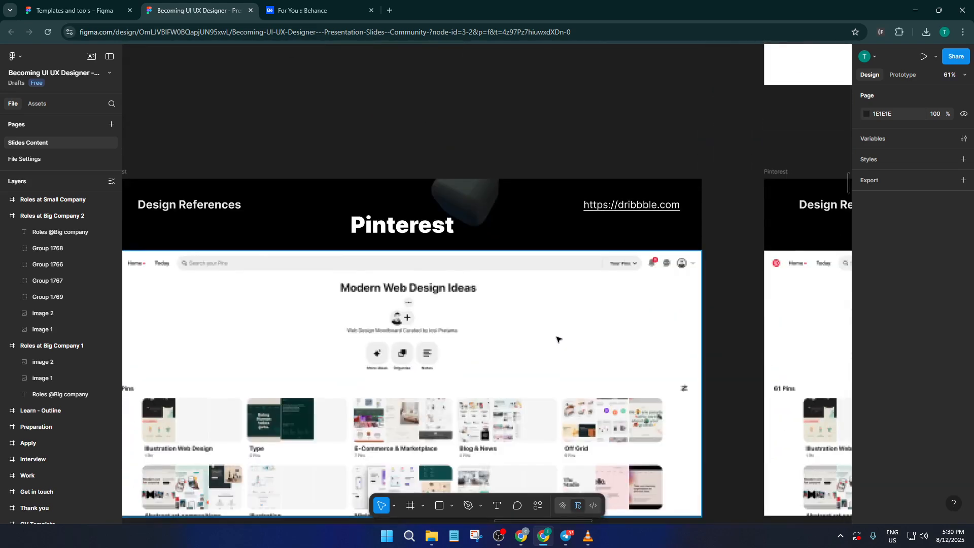
drag(532, 147, 251, 120)
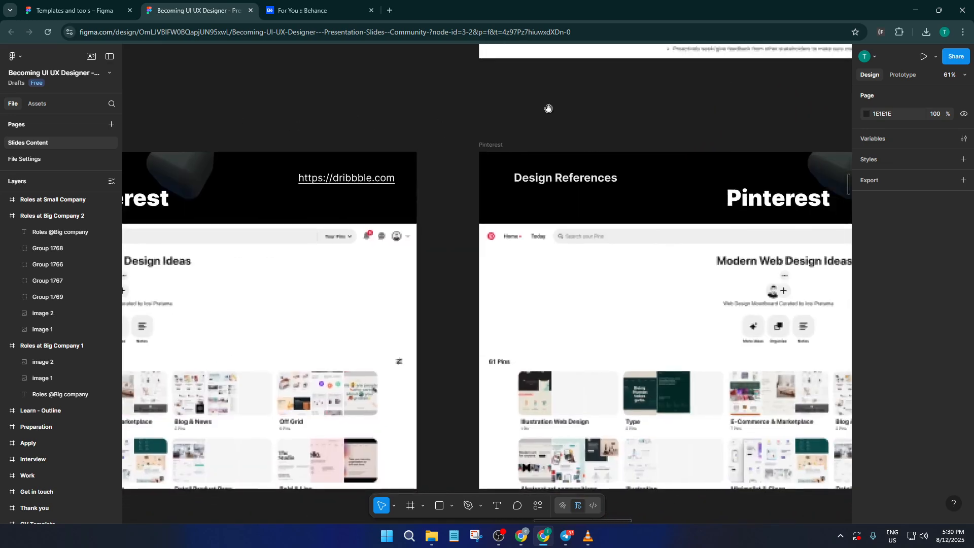
drag(463, 106, 250, 107)
drag(512, 120, 381, 118)
Examine the job vacancy slide and the Roles at Big Company and Roles at Small Company slides.
drag(496, 111, 478, 263)
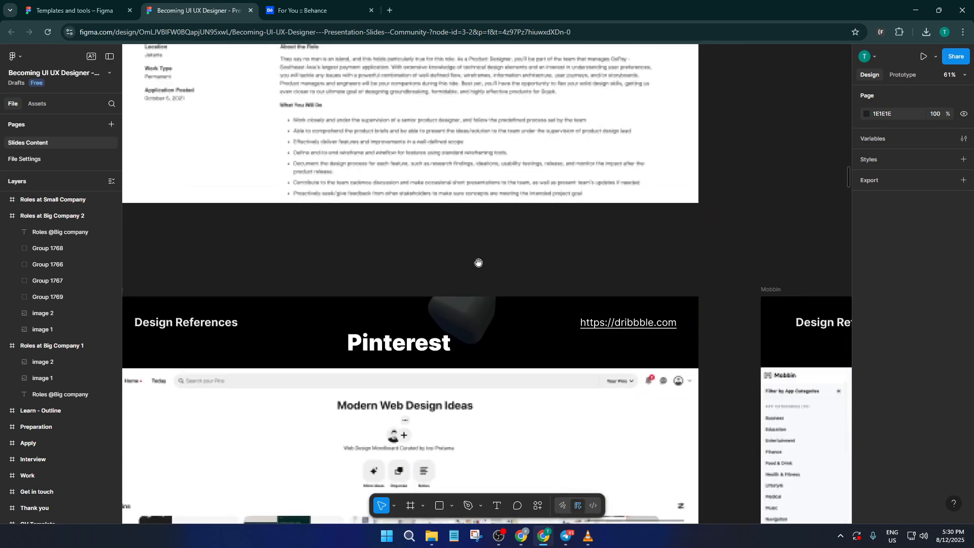
drag(688, 132, 691, 310)
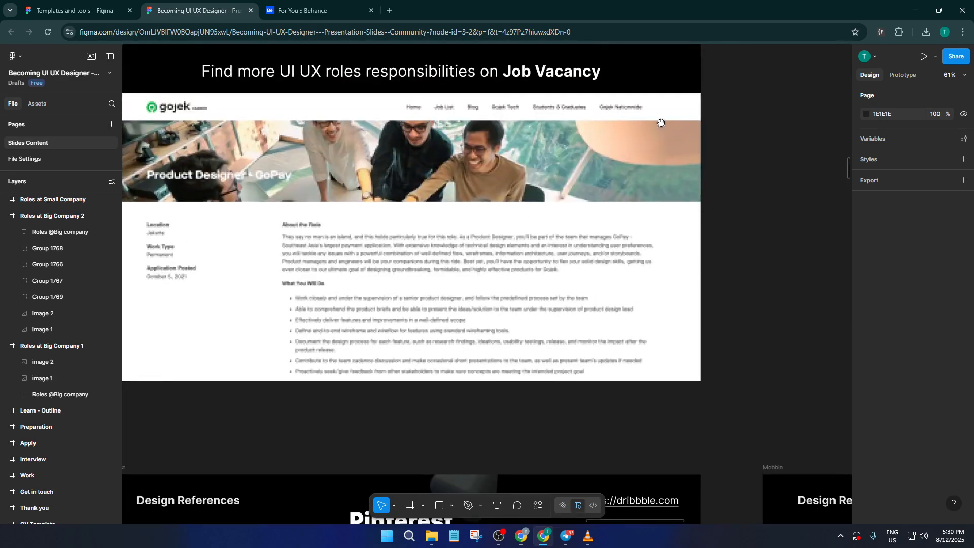
drag(658, 100, 658, 401)
scroll(586, 178, down, 1)
scroll(589, 192, up, 4)
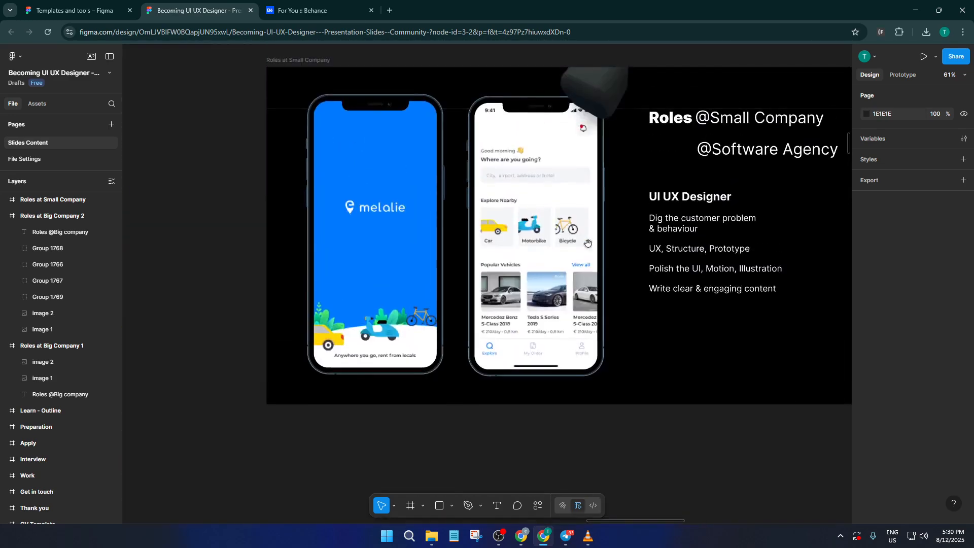
scroll(610, 237, down, 2)
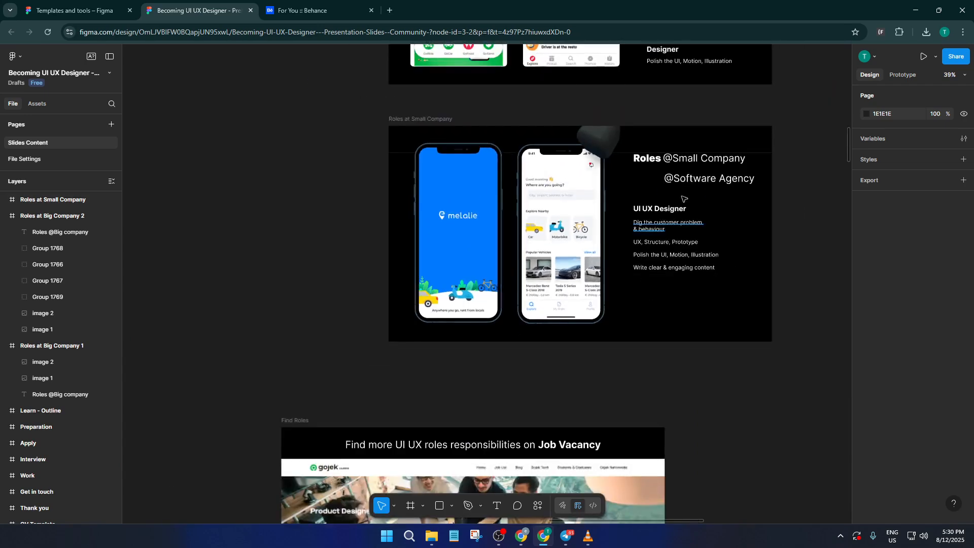
drag(732, 118, 646, 254)
scroll(634, 255, down, 2)
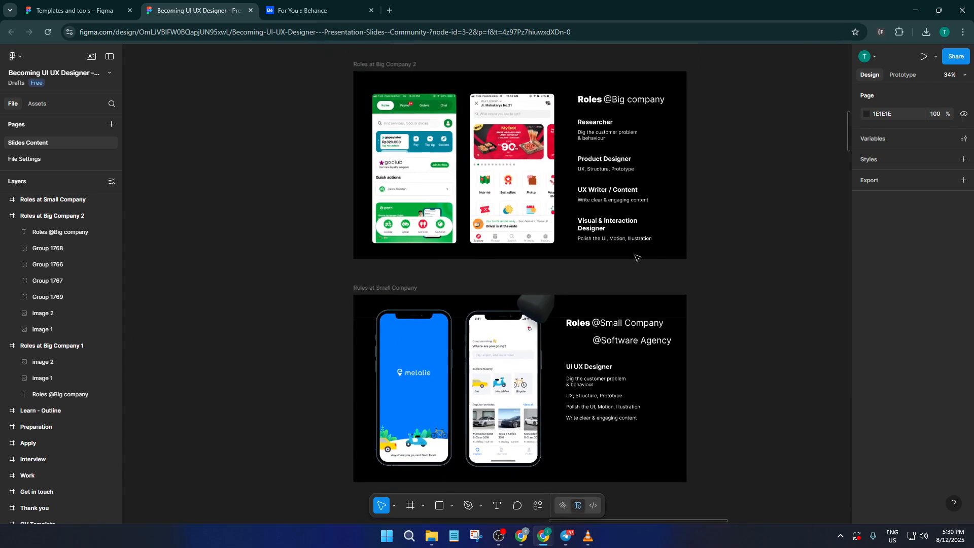
scroll(637, 257, down, 2)
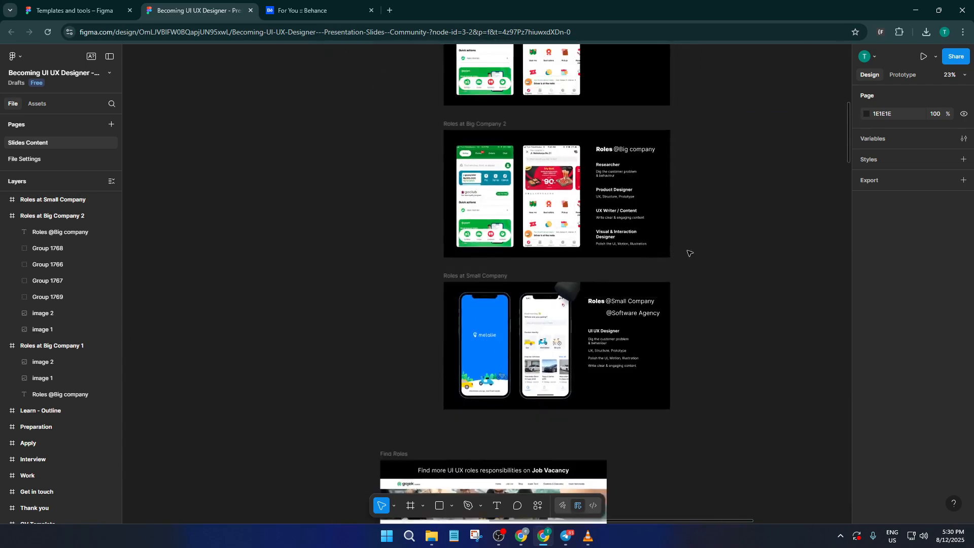
scroll(690, 255, up, 2)
scroll(689, 251, up, 3)
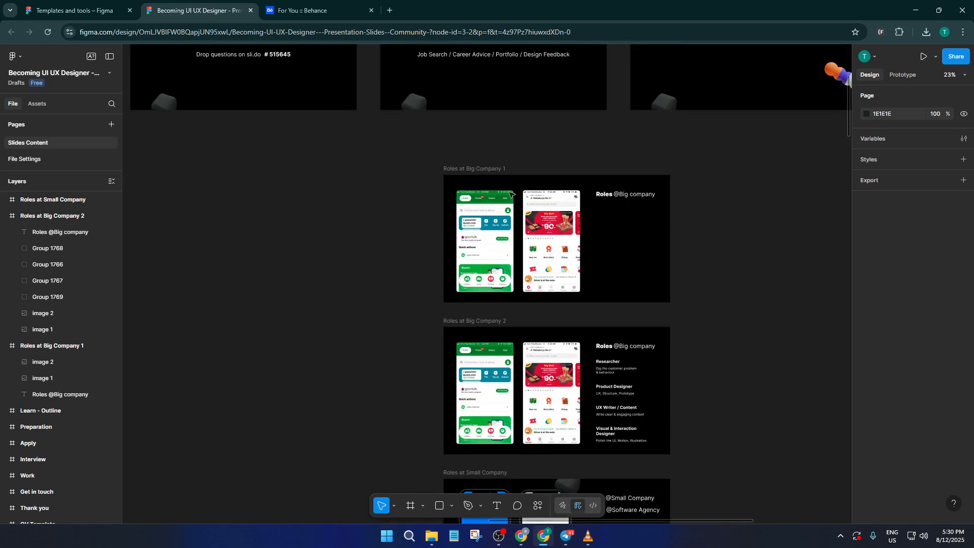
Select the Roles at Big Company 1, Roles at Big Company 2 and Roles at Small Company frames together.
click(492, 169)
click(491, 170)
scroll(488, 167, down, 3)
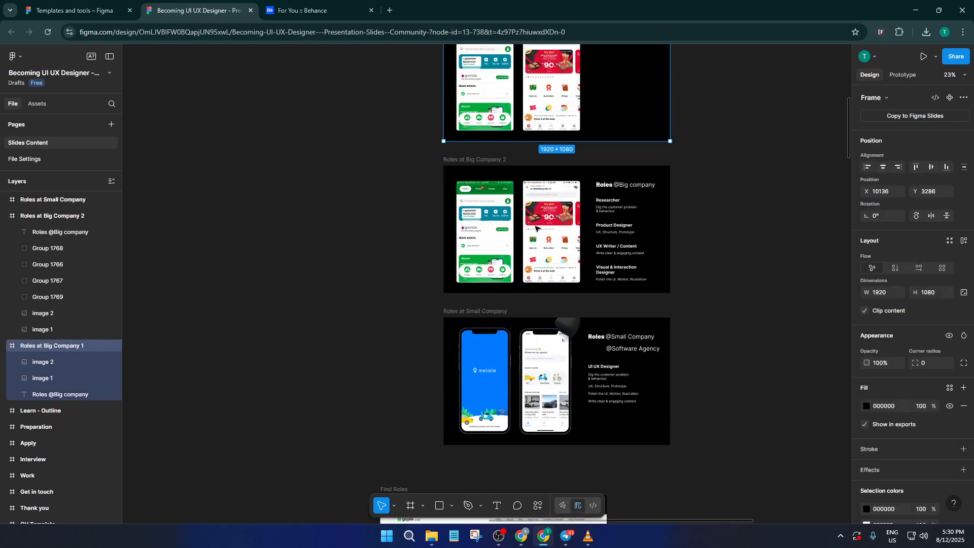
shift+click(486, 161)
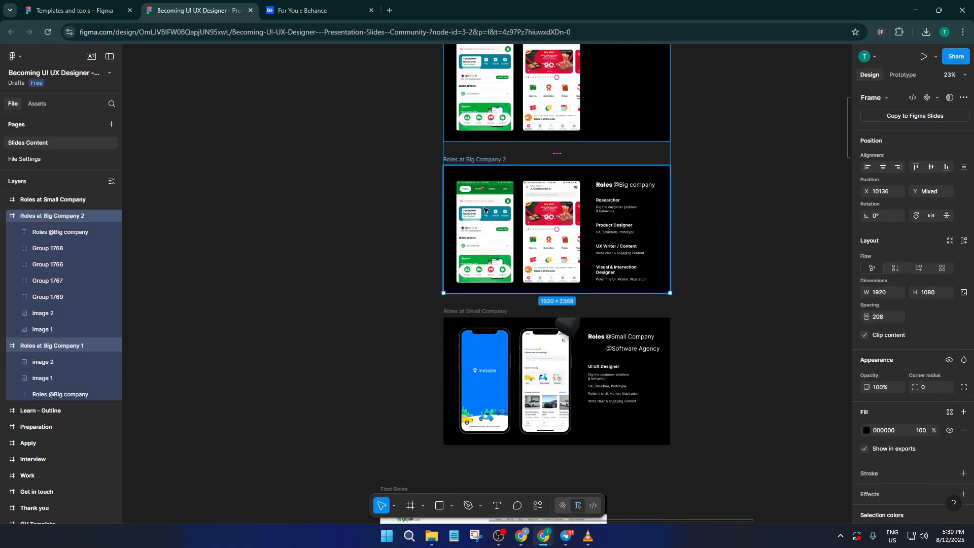
shift+click(486, 311)
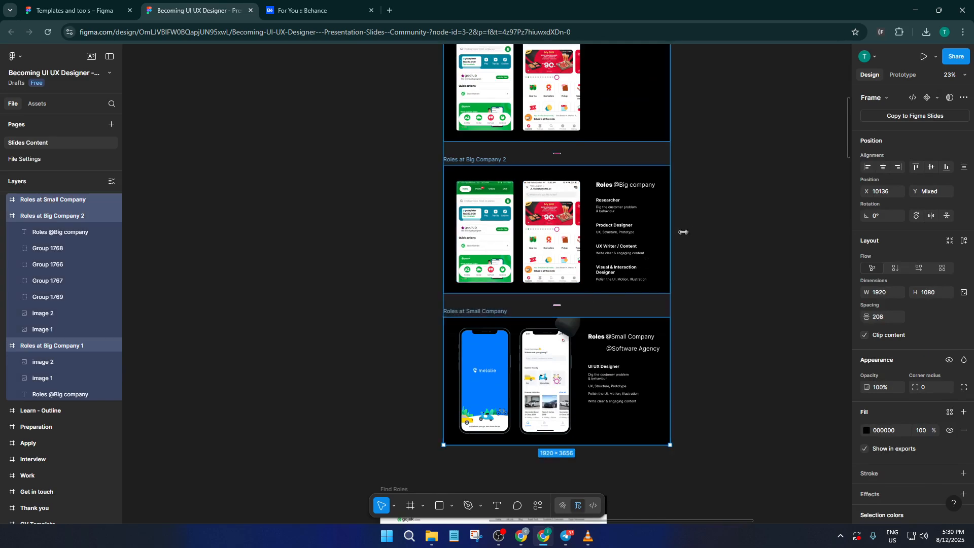
Check the PNG export settings for the selected frames and the browser's recent download history.
scroll(691, 227, down, 2)
drag(710, 225, 581, 281)
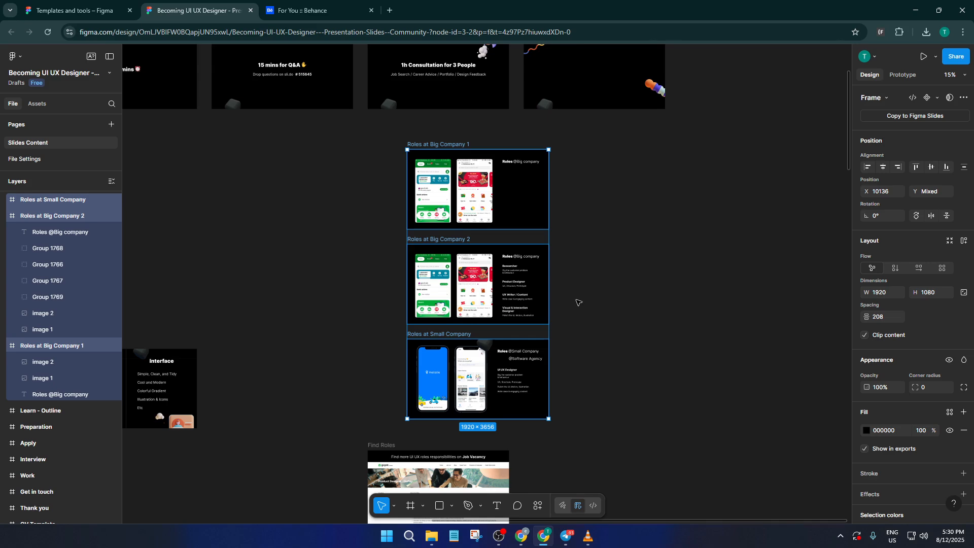
scroll(902, 287, down, 3)
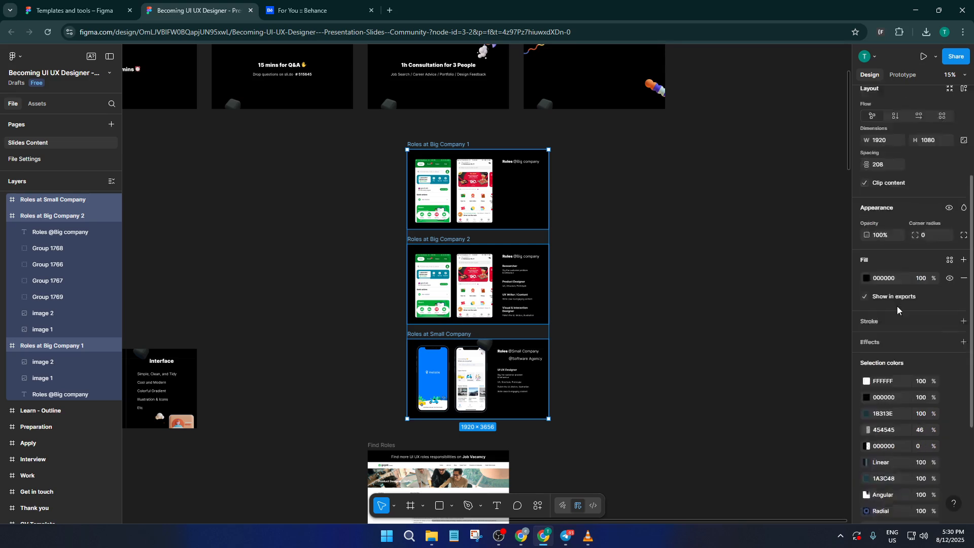
scroll(897, 306, down, 3)
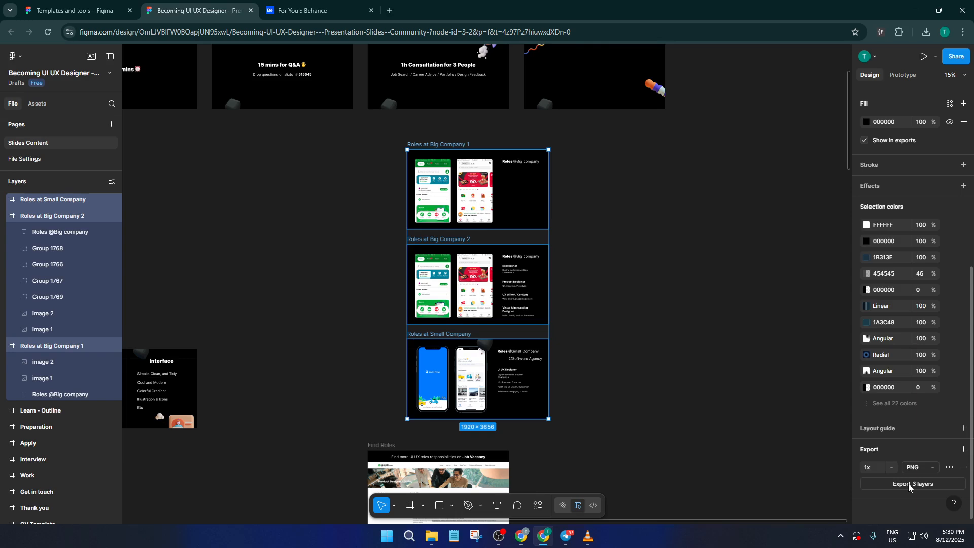
click(926, 32)
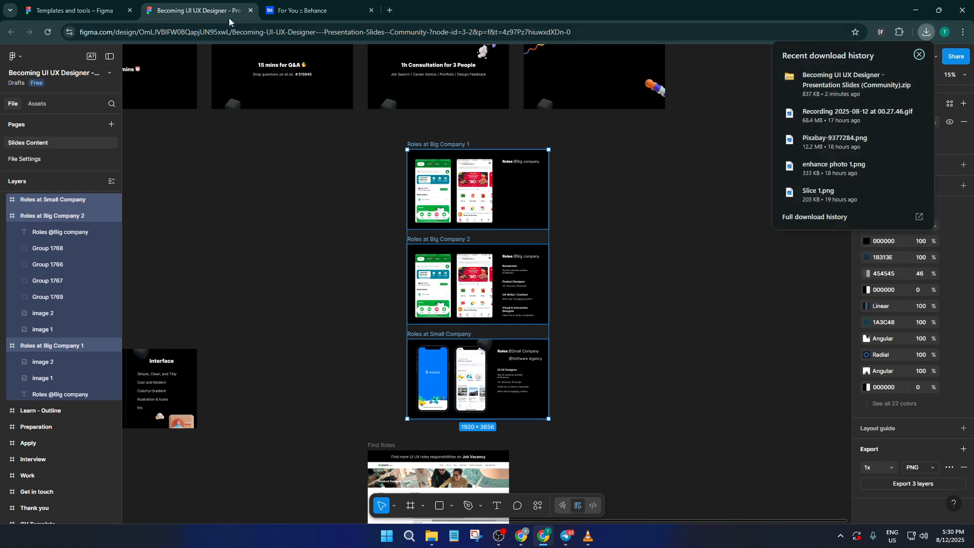
Switch to Behance and start sharing work as a new project.
click(288, 6)
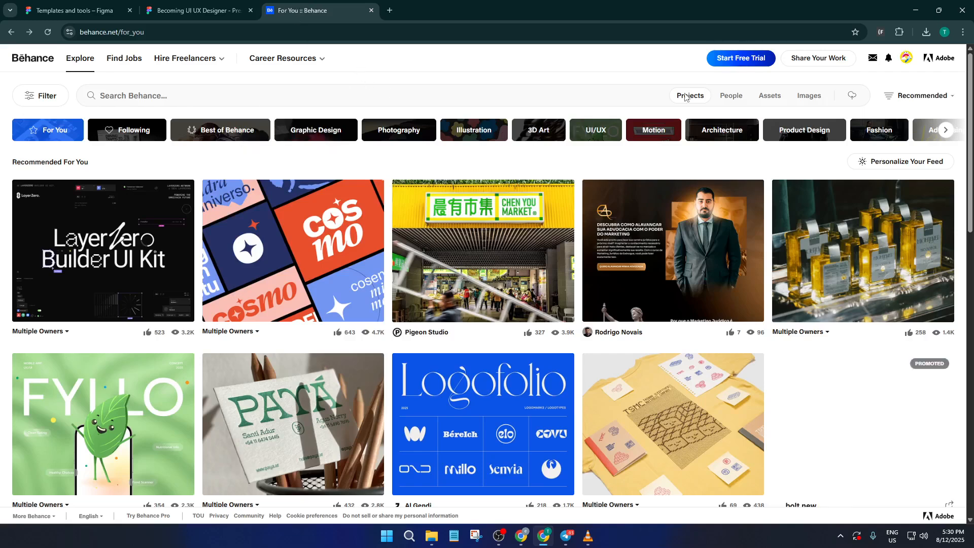
click(817, 59)
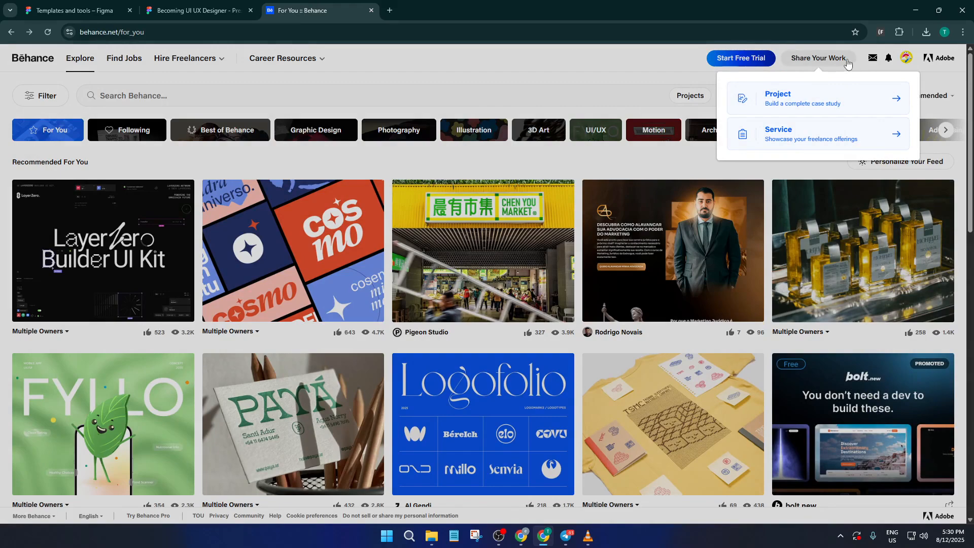
click(809, 104)
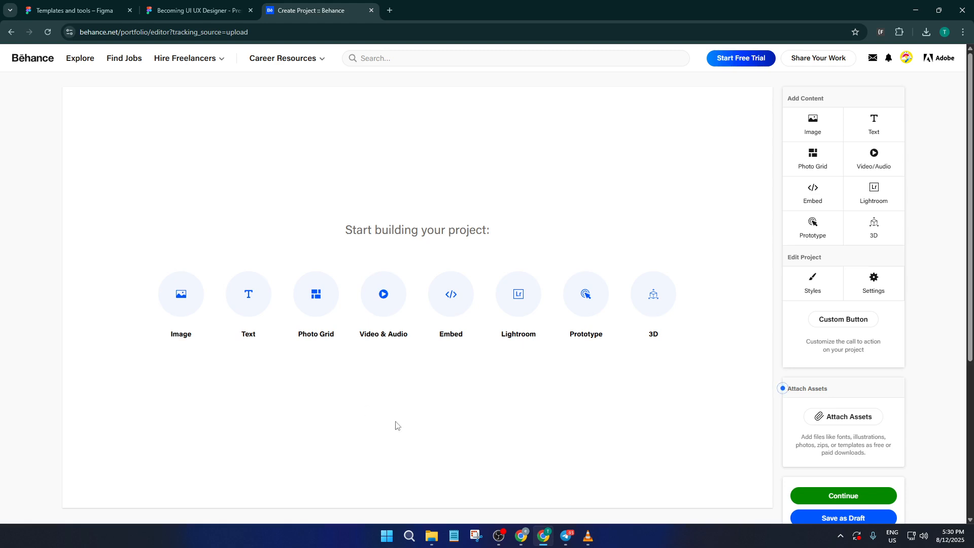
Add the Roles at Big Company 1, Roles at Big Company 2 and Roles at Small Company images from the image folder to the project.
mouse_move(435, 532)
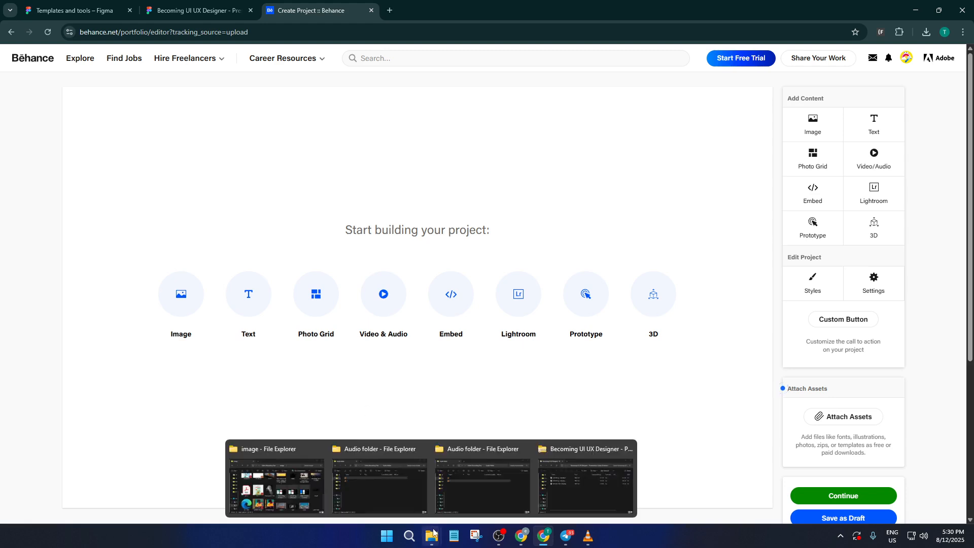
click(320, 497)
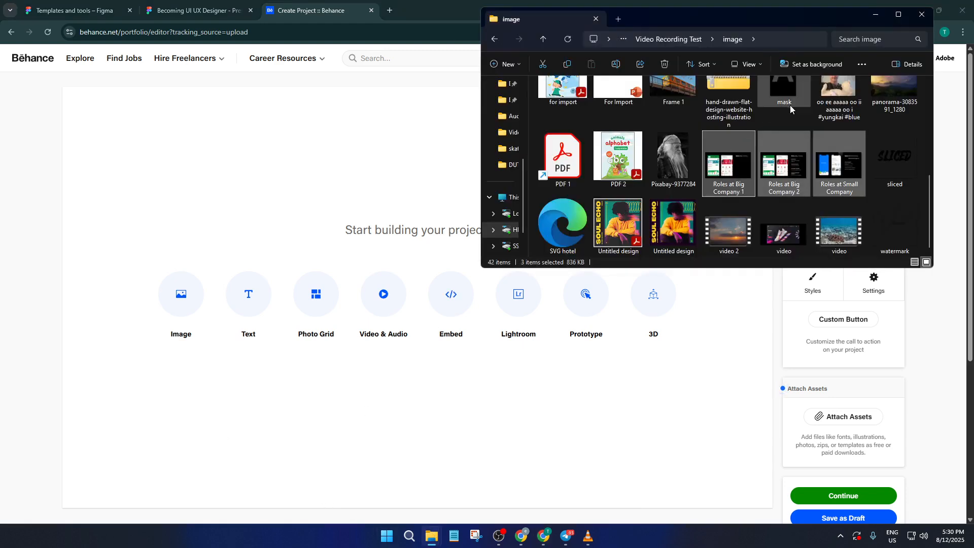
drag(732, 182, 180, 314)
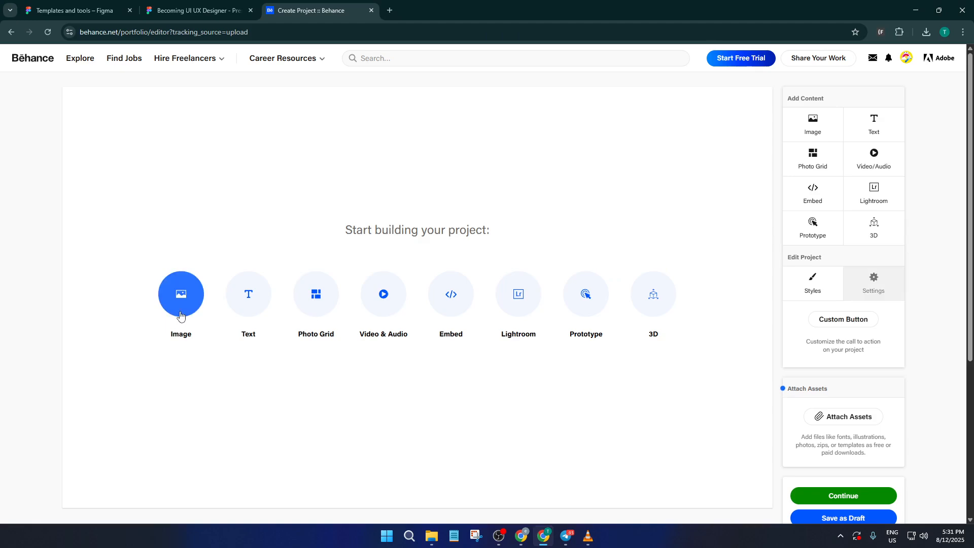
Look over the three uploaded slide images in the project editor at reduced and normal page size.
scroll(209, 313, down, 10)
scroll(254, 324, down, 6)
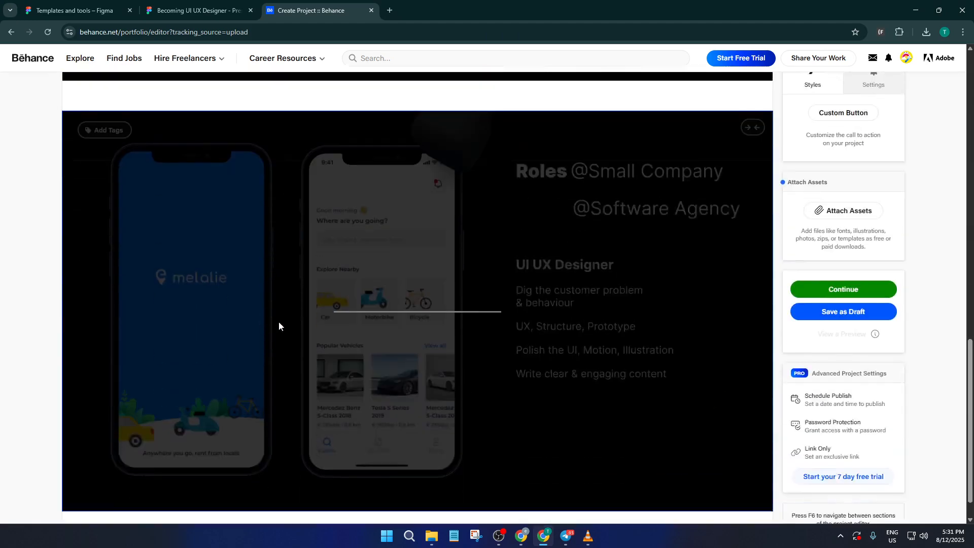
scroll(399, 327, up, 15)
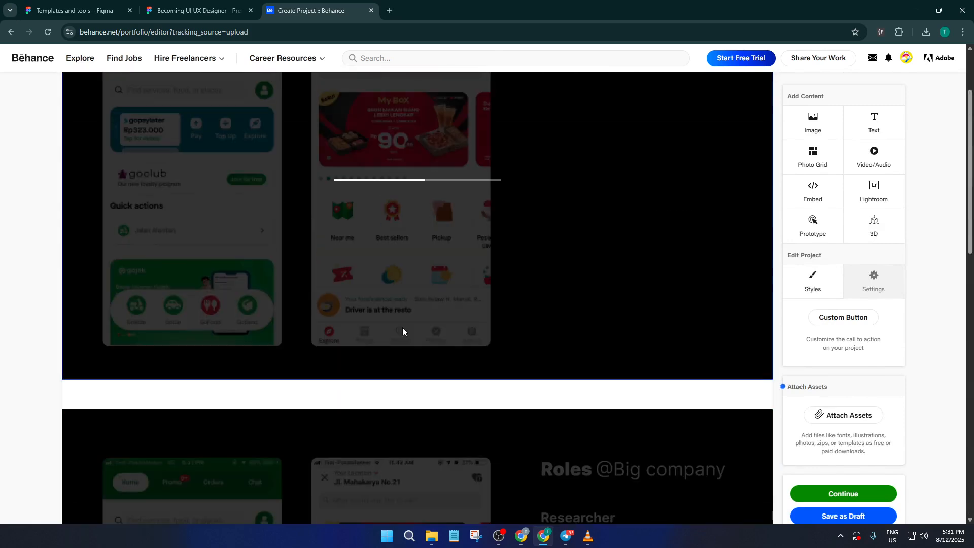
scroll(403, 328, down, 6)
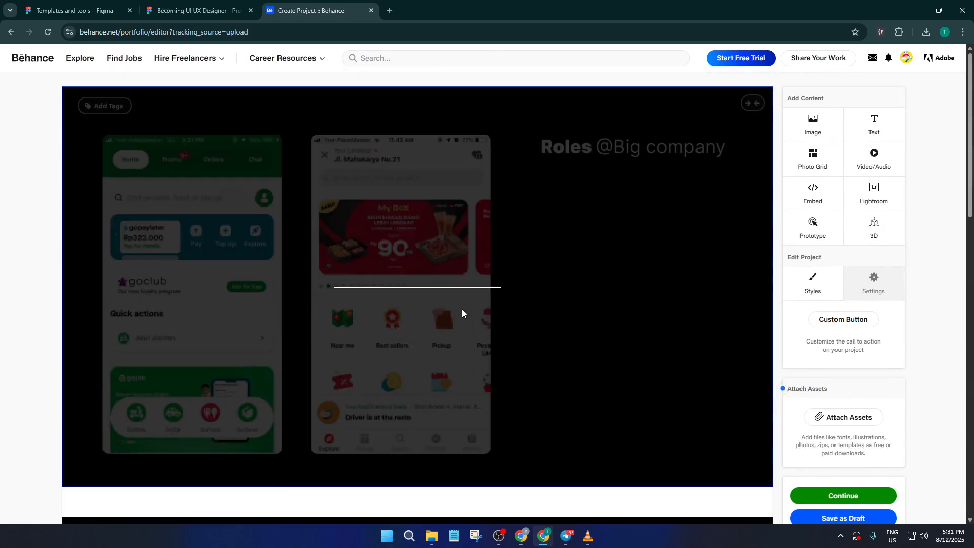
key(ctrl+minus)
key(ctrl+minus)
key(ctrl+minus)
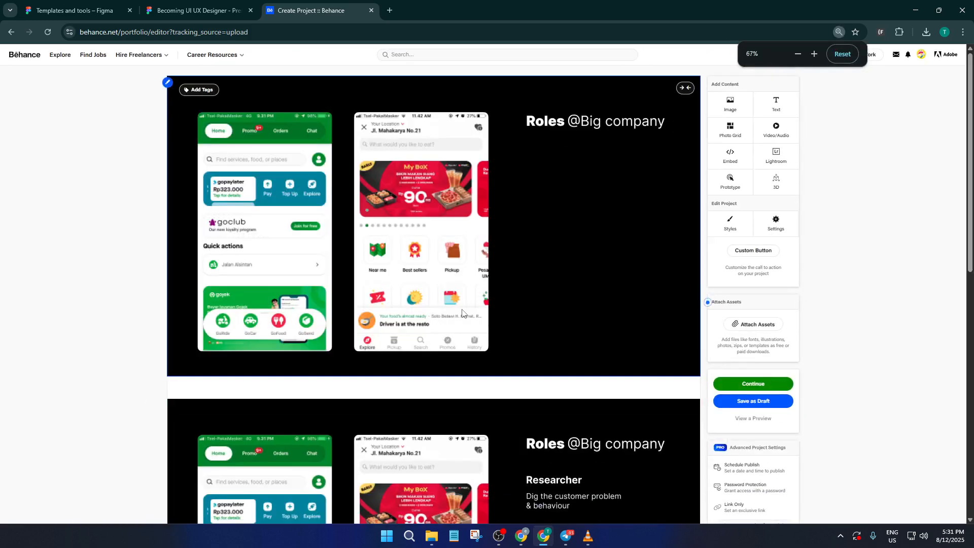
key(ctrl+minus)
key(ctrl+plus)
key(ctrl+plus)
key(ctrl+plus)
key(ctrl+plus)
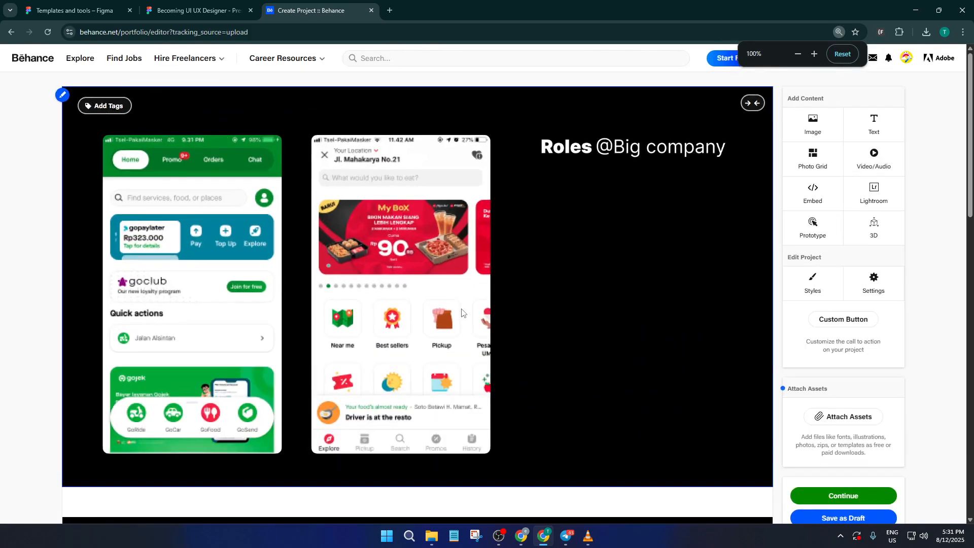
scroll(556, 273, down, 4)
scroll(544, 270, up, 4)
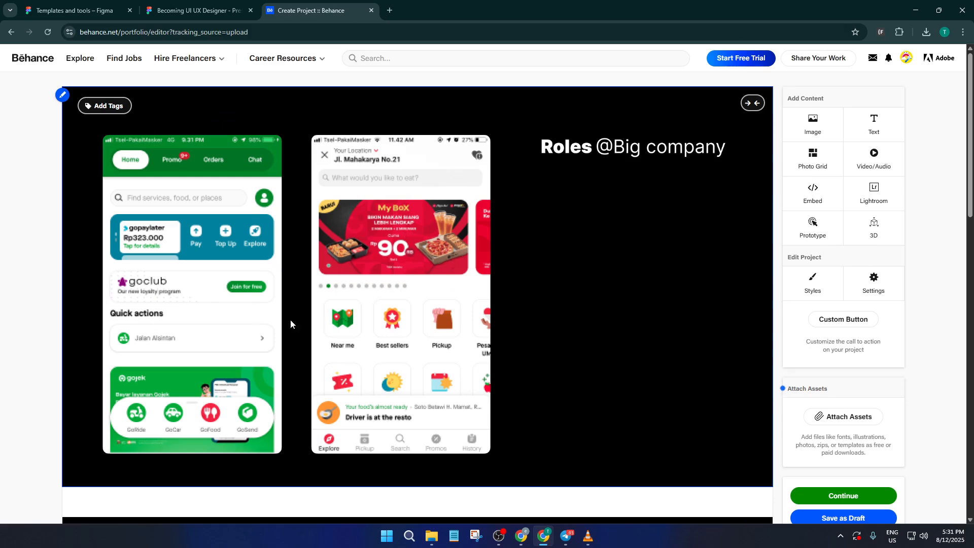
Check the project down to its last image and open its preview.
scroll(290, 323, down, 10)
scroll(386, 327, down, 5)
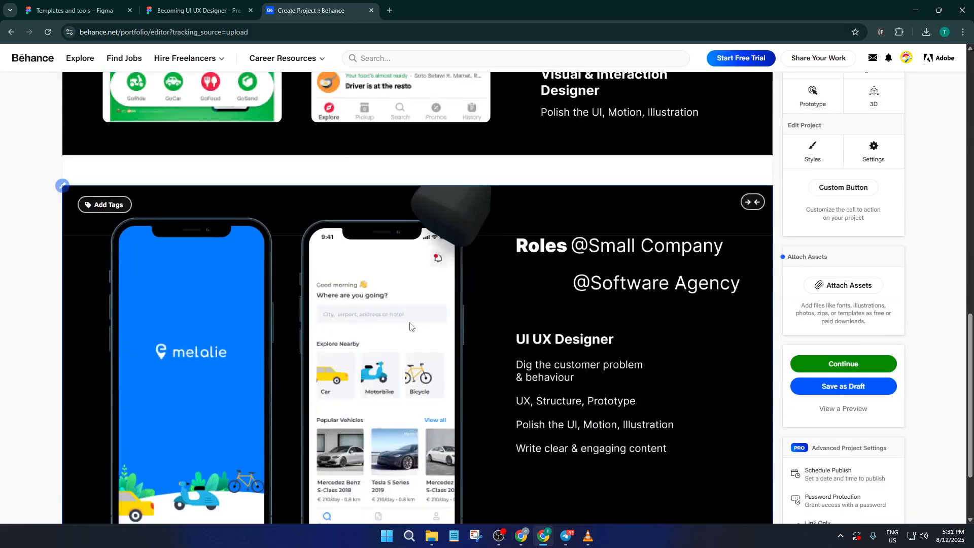
scroll(559, 345, down, 2)
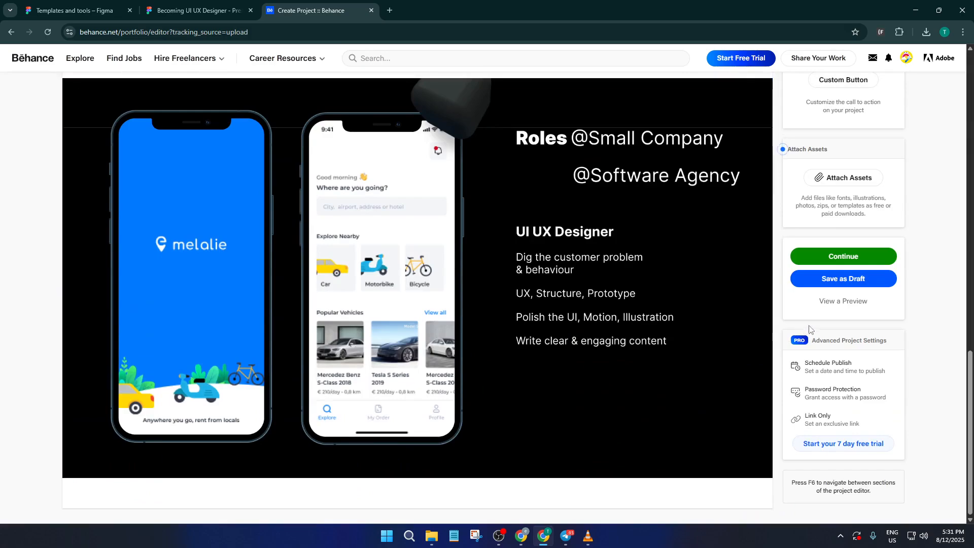
click(844, 303)
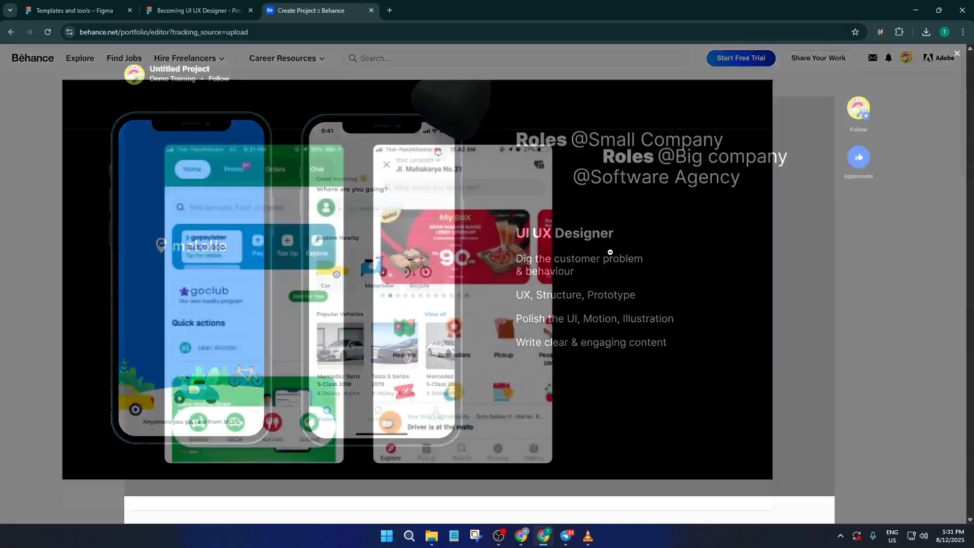
Look through the project preview from the first Roles slide to the comment area and return to the opening slide.
scroll(531, 242, down, 4)
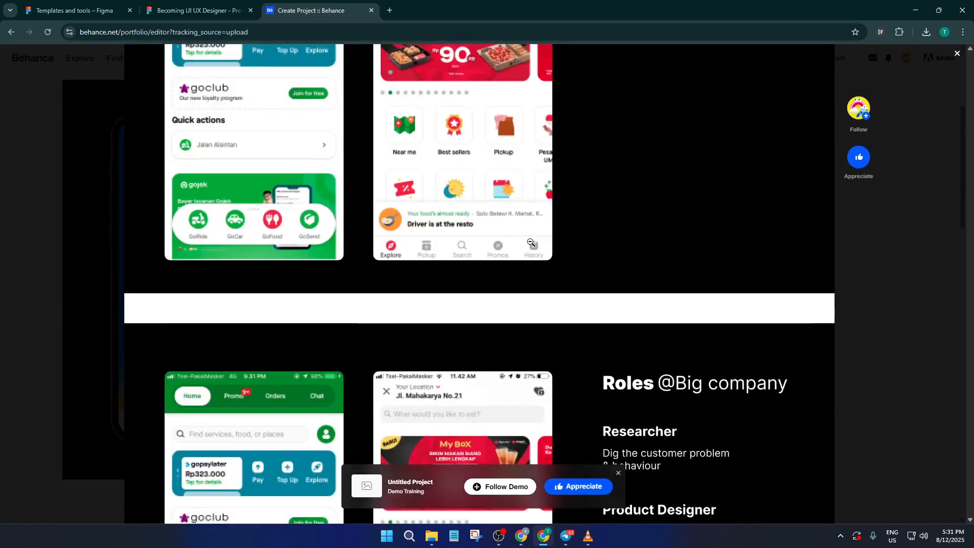
scroll(530, 242, down, 10)
scroll(530, 242, down, 6)
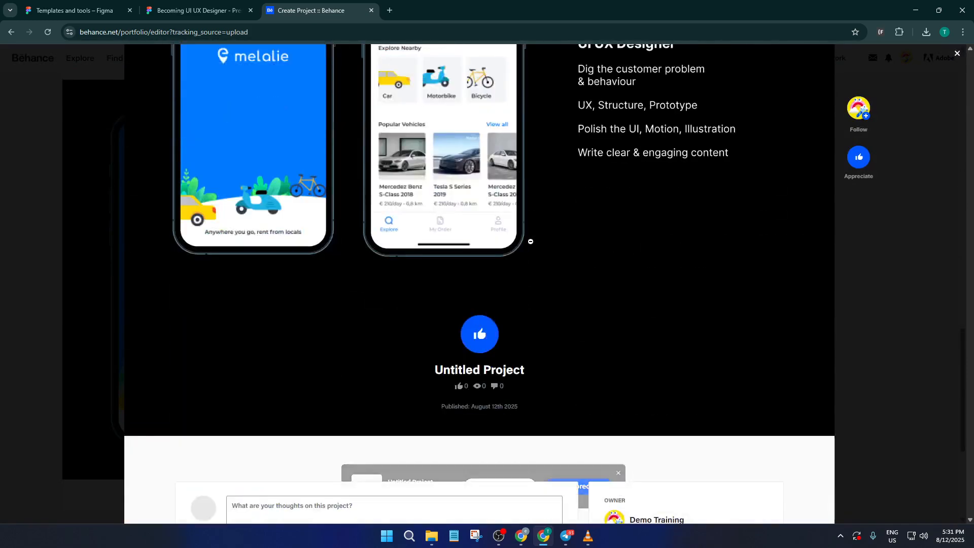
scroll(530, 242, up, 15)
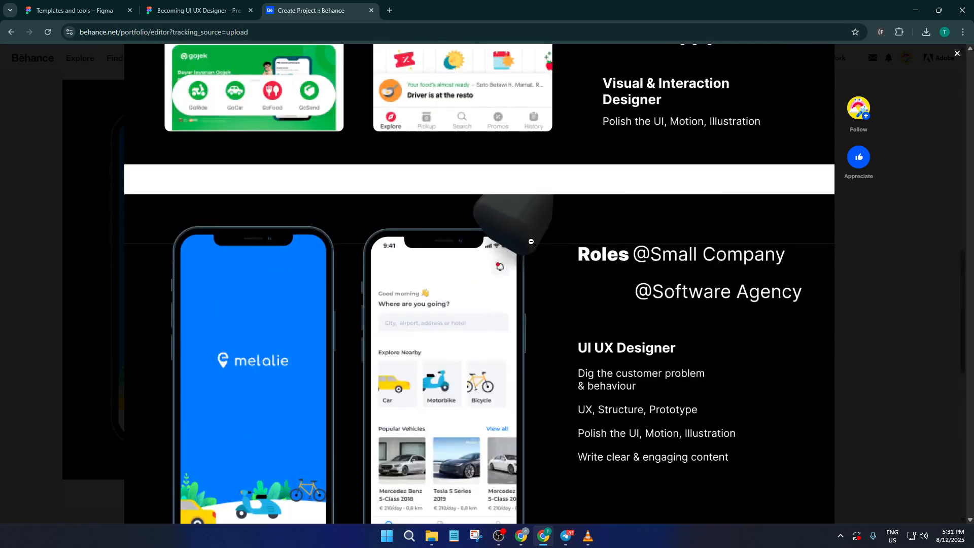
scroll(532, 242, up, 3)
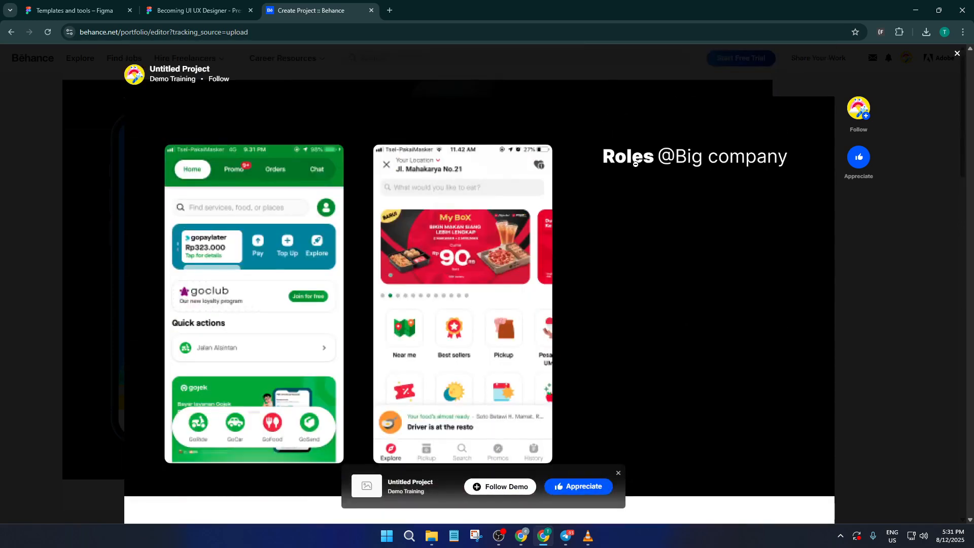
Examine the Big company and Small Company slides in order, including the white gaps between them and the project footer.
scroll(582, 203, down, 2)
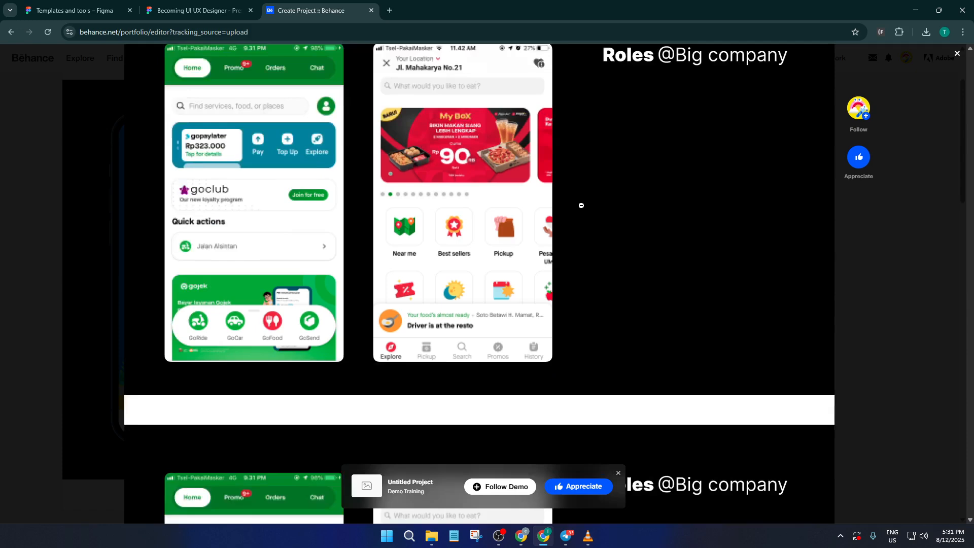
scroll(582, 205, down, 8)
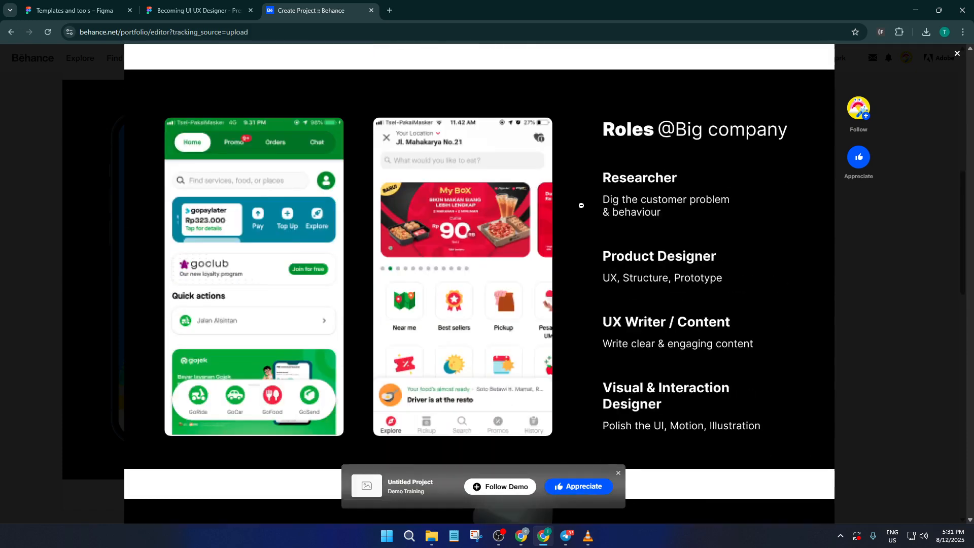
scroll(581, 205, down, 3)
scroll(581, 206, down, 4)
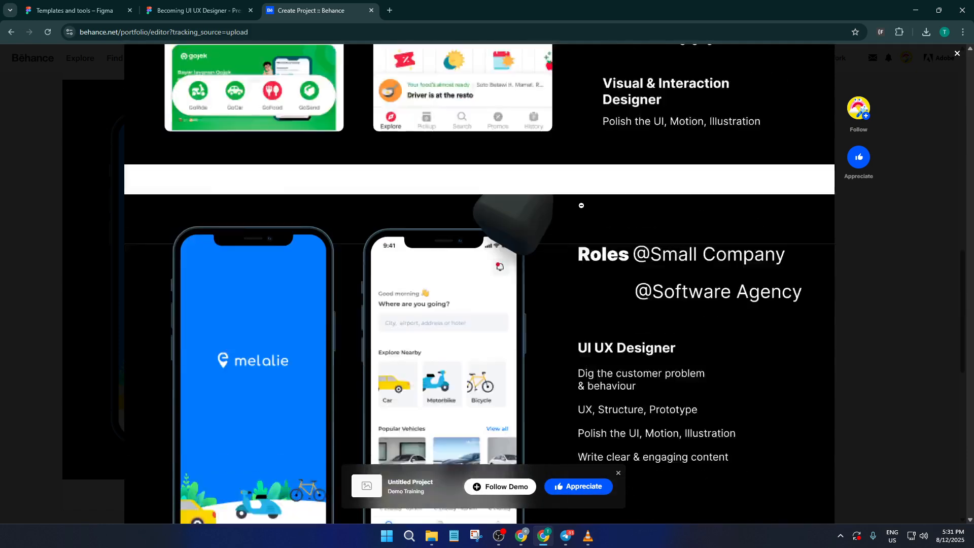
scroll(582, 205, down, 4)
scroll(581, 205, down, 4)
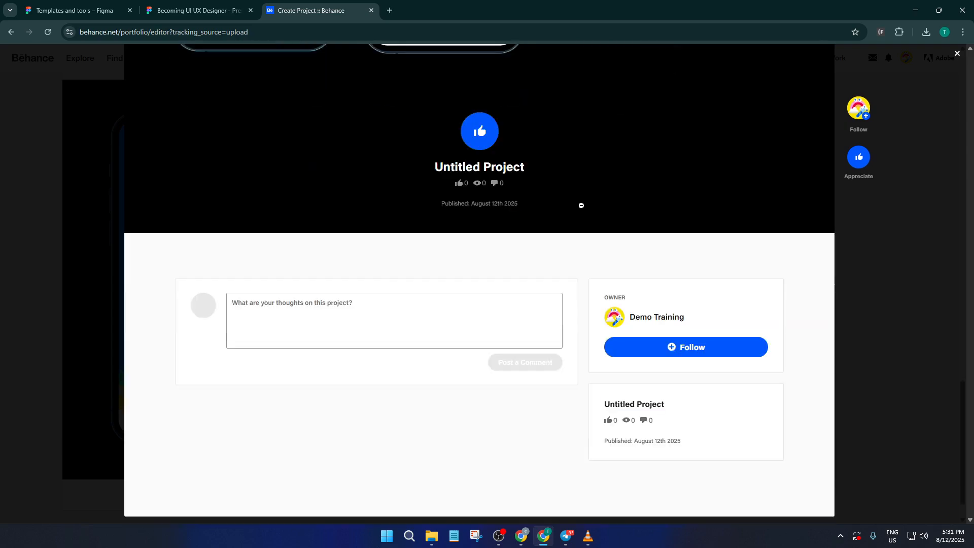
scroll(582, 205, up, 11)
scroll(582, 205, up, 12)
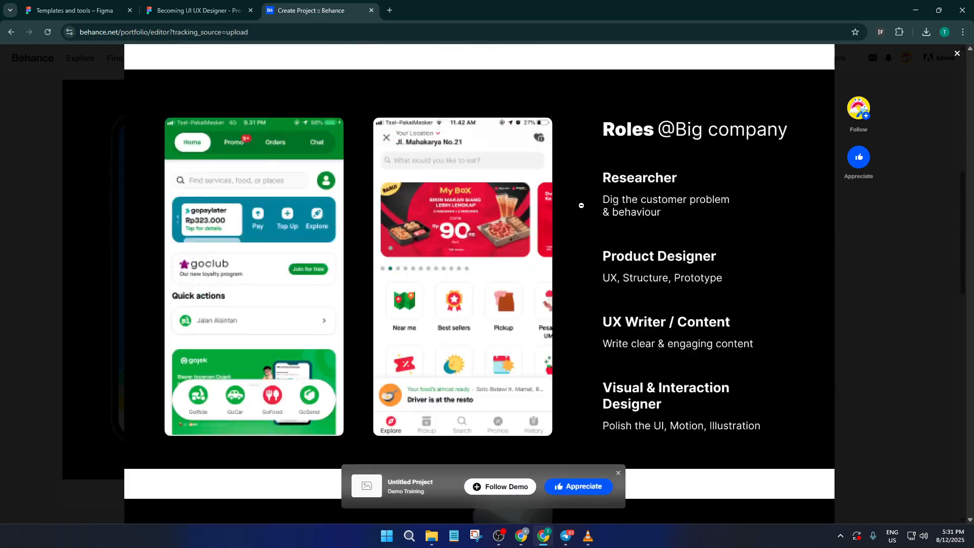